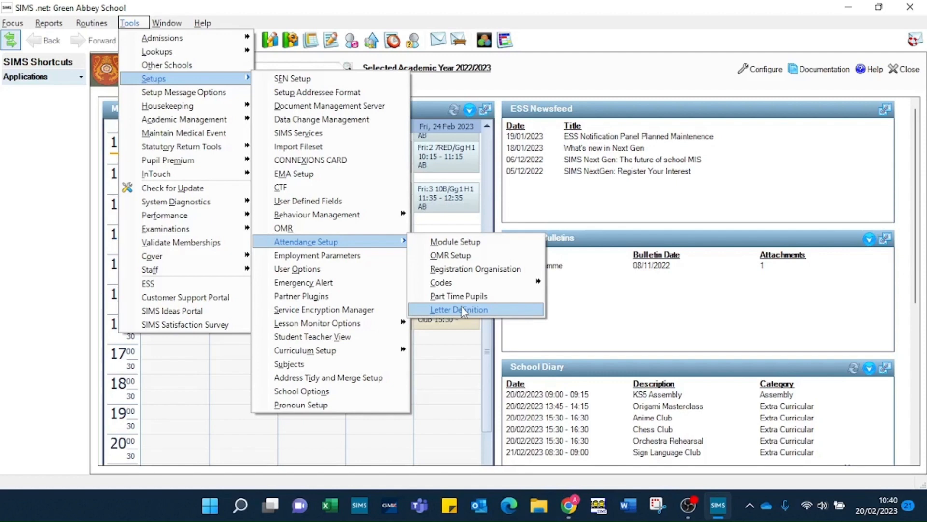
# Create a sessions letter definition named Attendance Certificate Bronze with the type Percentage Attendance and open its document in Word
pyautogui.click(462, 310)
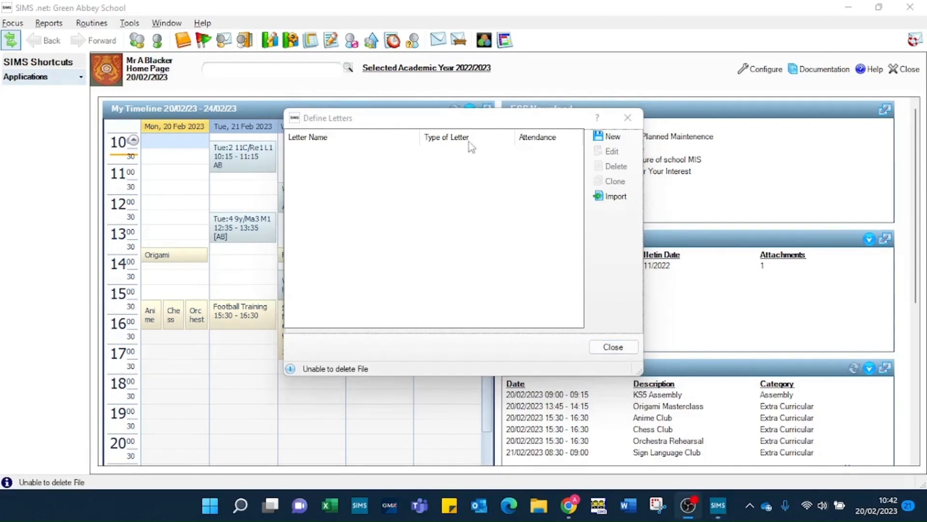
pyautogui.click(609, 137)
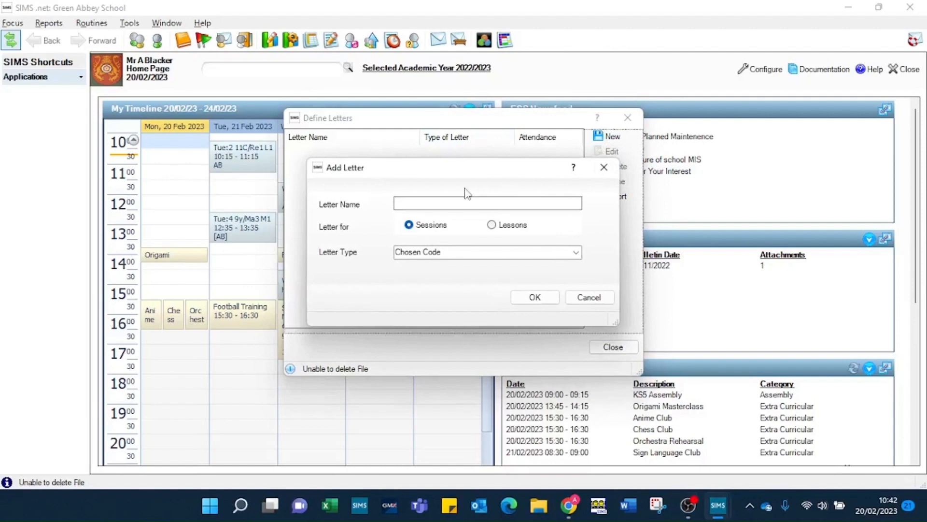
pyautogui.write('Attendance Certificate Bronze')
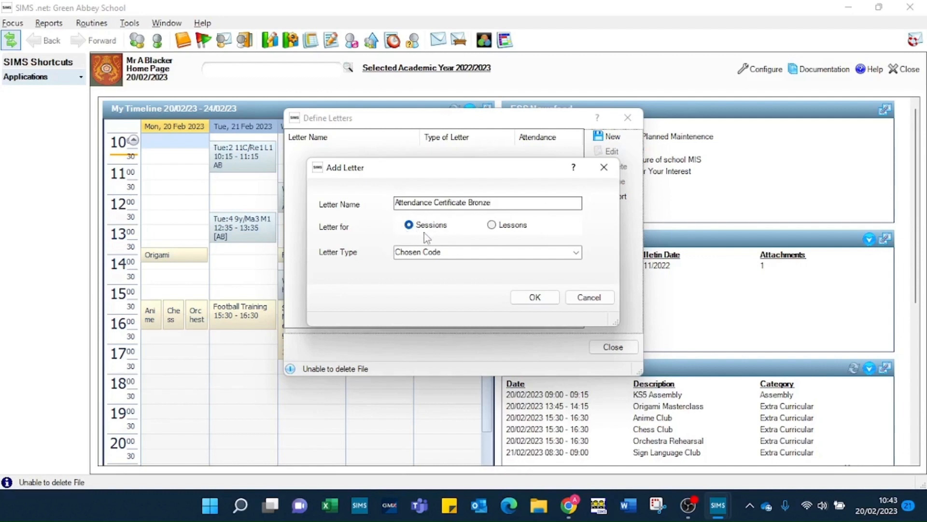
pyautogui.click(577, 252)
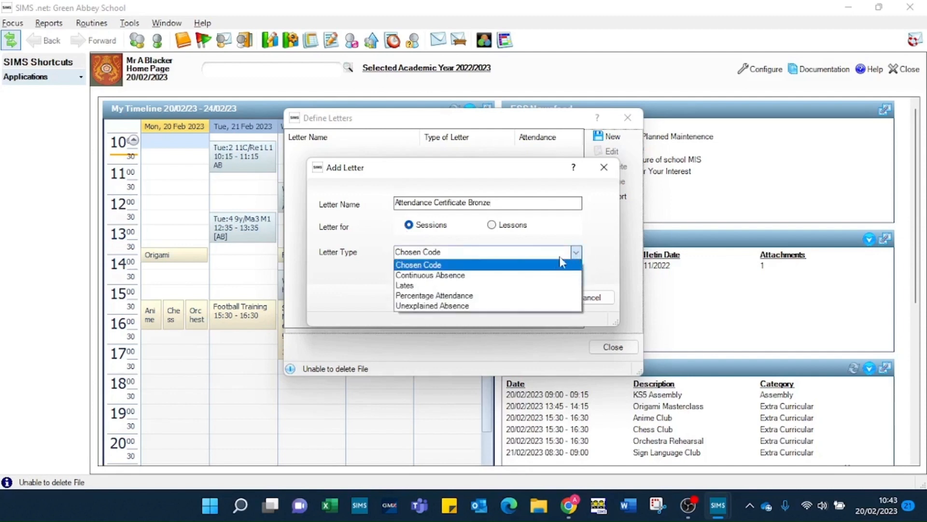
pyautogui.click(496, 300)
pyautogui.click(535, 297)
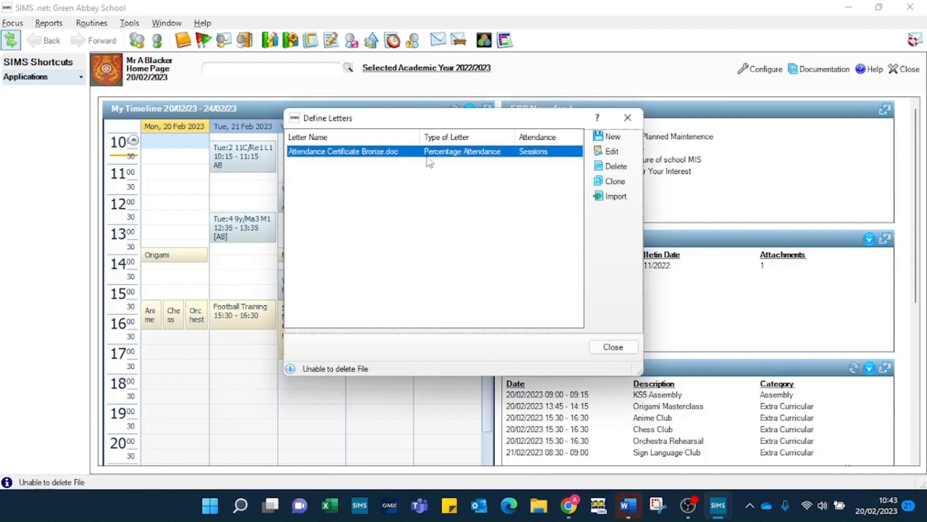
pyautogui.moveTo(628, 505)
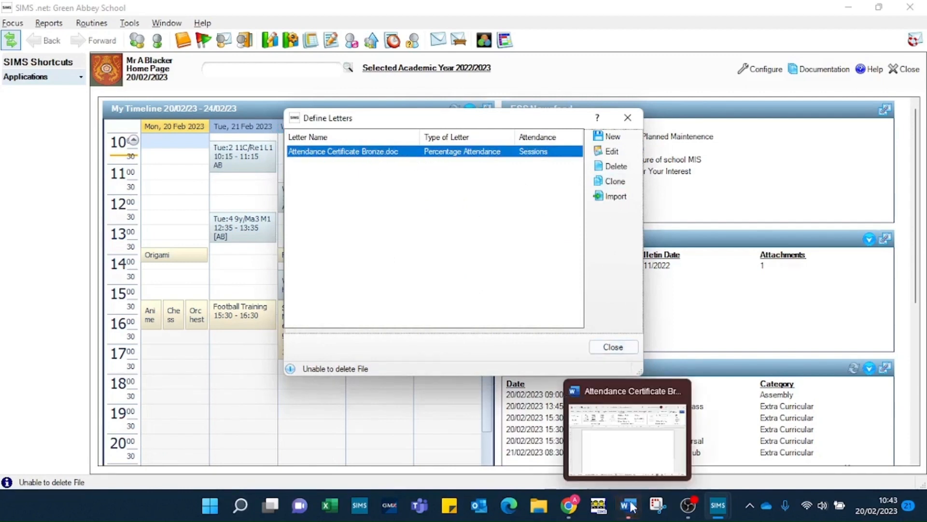
pyautogui.click(618, 453)
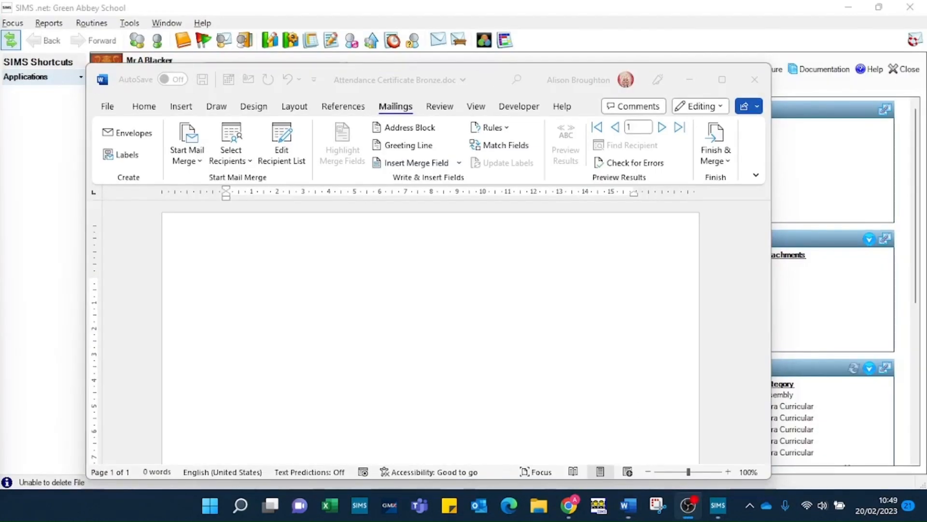
# Cut the background picture containing the logo placeholder and border out of the Edward-A4 certificate template
pyautogui.moveTo(0, 188); pyautogui.dragTo(500, 40)
pyautogui.scroll(1, 424, 317)
pyautogui.scroll(10, 423, 316)
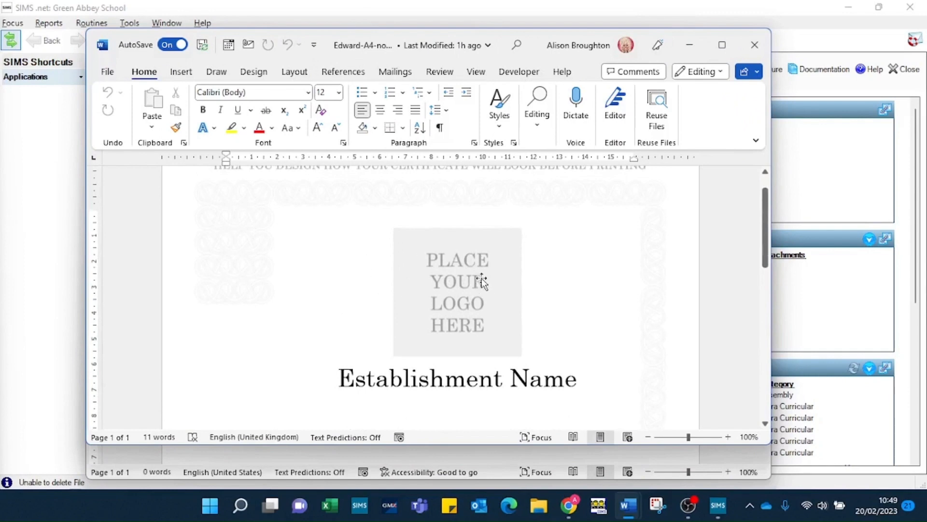
pyautogui.scroll(1, 476, 275)
pyautogui.rightClick(467, 308)
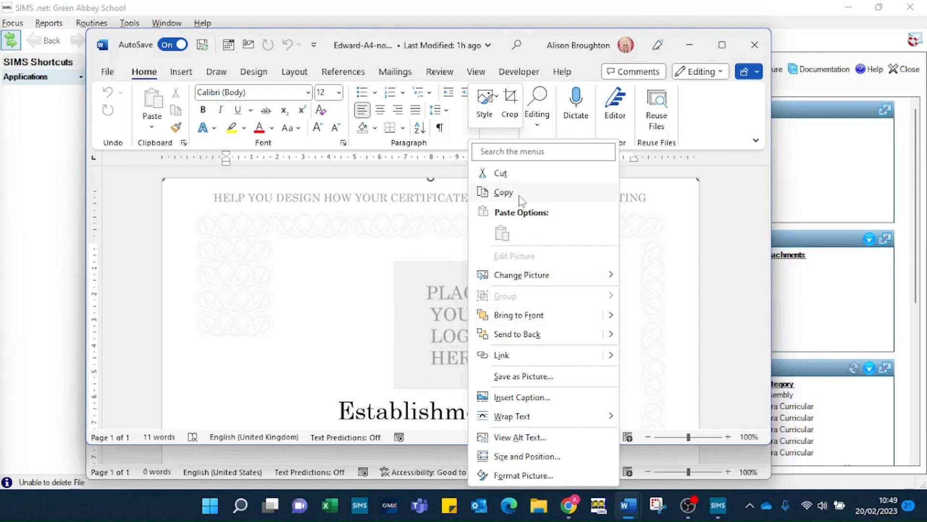
pyautogui.click(500, 173)
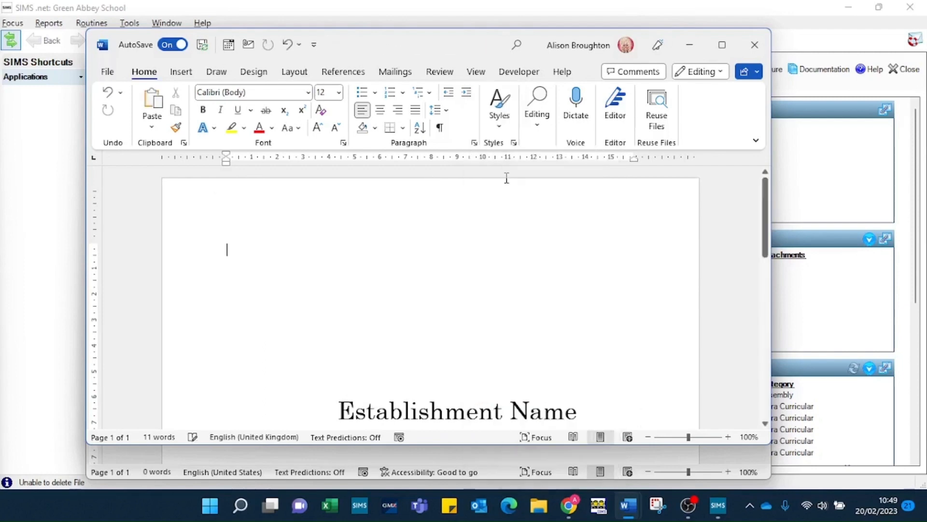
# Copy all remaining content of the certificate template and paste it into Attendance Certificate Bronze.doc
pyautogui.scroll(-3, 463, 292)
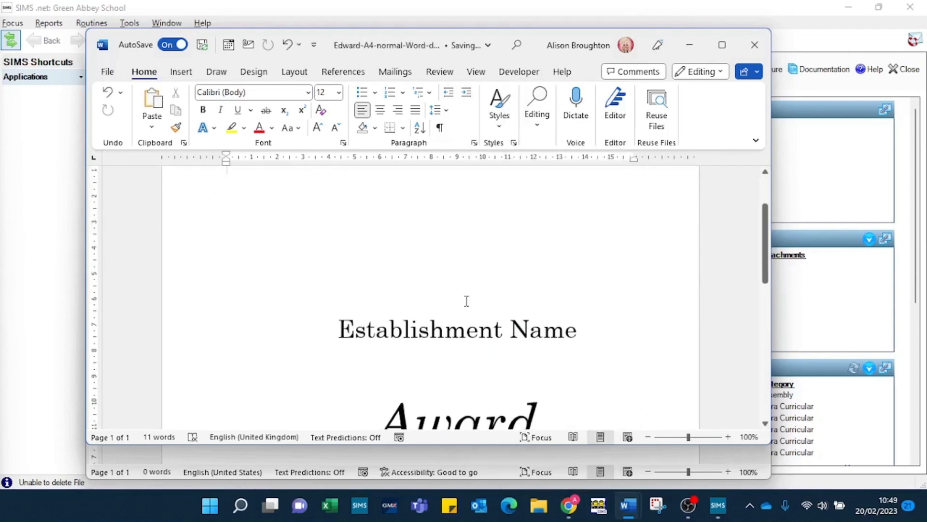
pyautogui.click(464, 309)
pyautogui.click(451, 418)
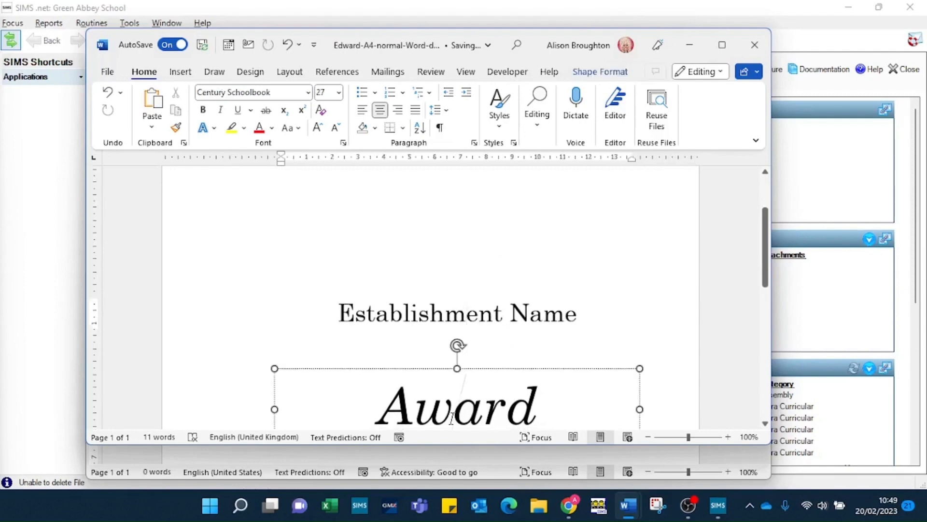
pyautogui.click(385, 264)
pyautogui.scroll(1, 342, 250)
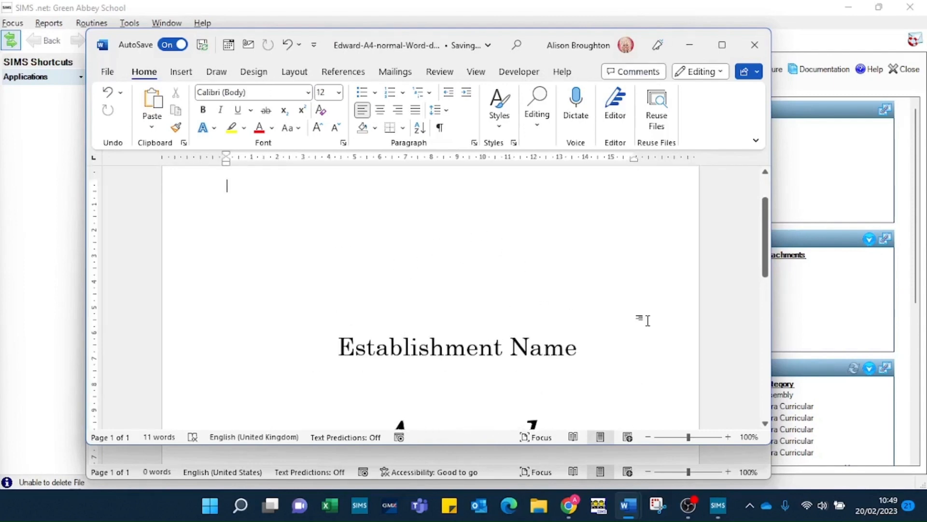
pyautogui.hotkey('ctrl', 'a')
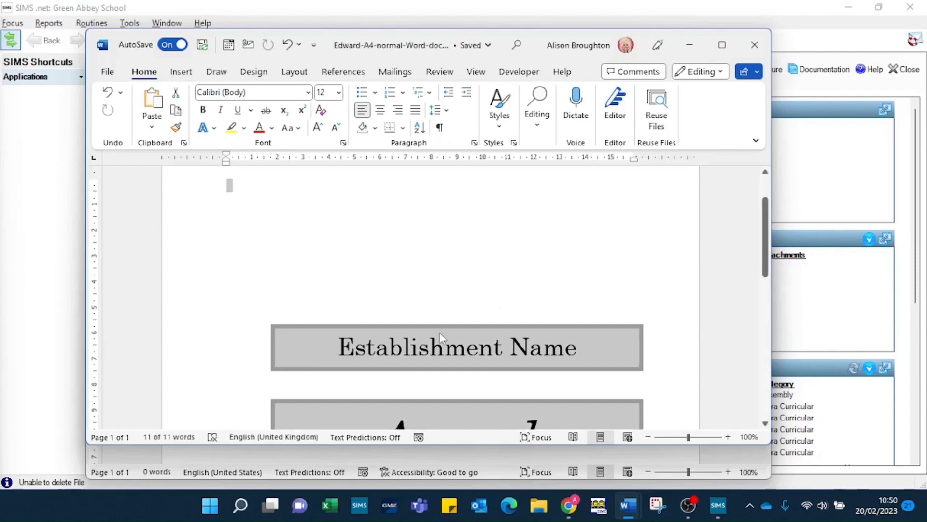
pyautogui.hotkey('ctrl', 'c')
pyautogui.moveTo(405, 50); pyautogui.dragTo(0, 72)
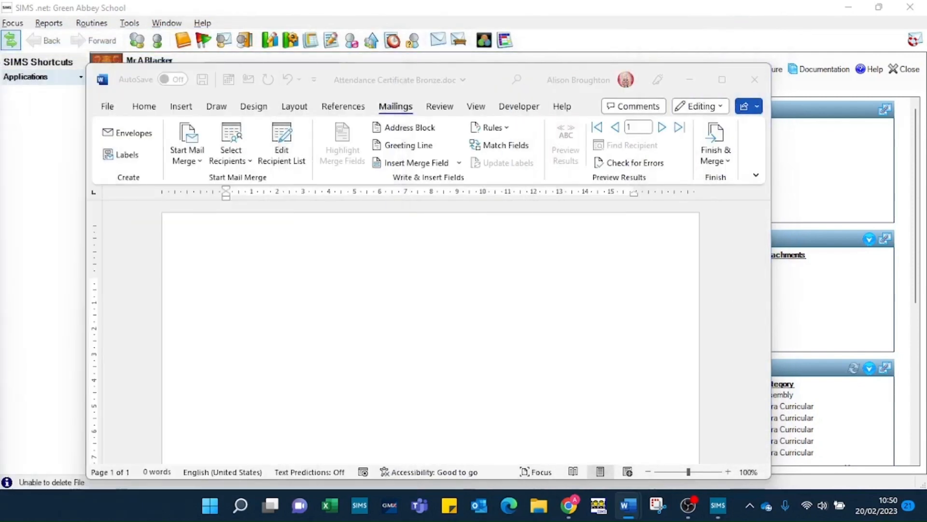
pyautogui.click(349, 284)
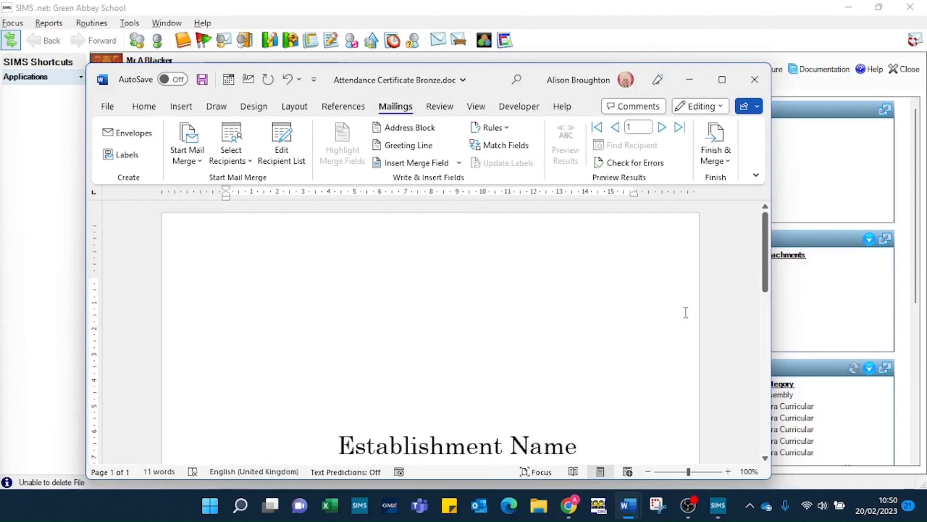
# Replace the "Establishment Name" text on the certificate with "Green Abbey School"
pyautogui.scroll(-3, 581, 242)
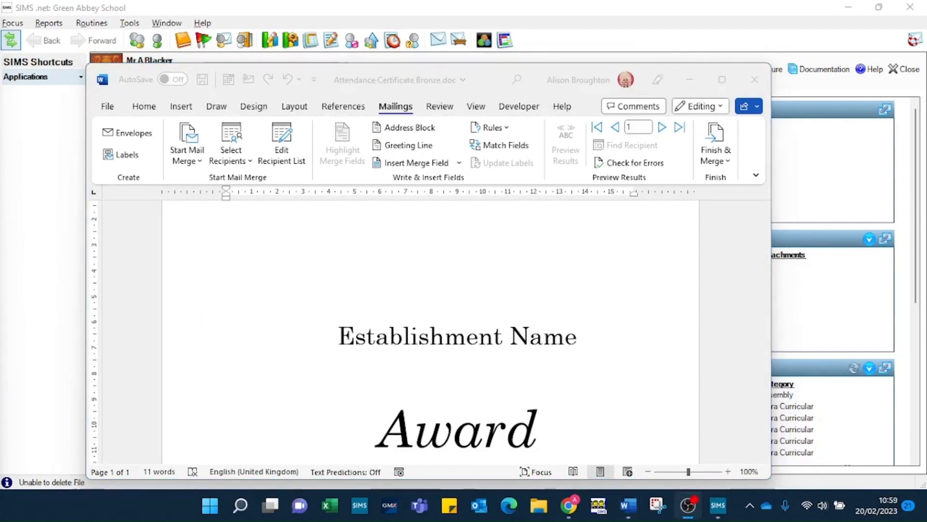
pyautogui.click(481, 327)
pyautogui.click(445, 338)
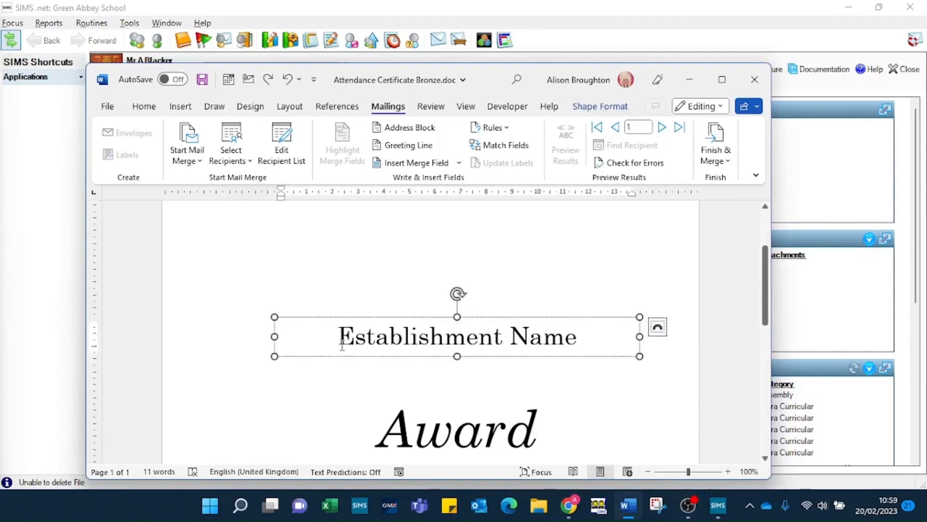
pyautogui.moveTo(338, 338); pyautogui.dragTo(592, 338)
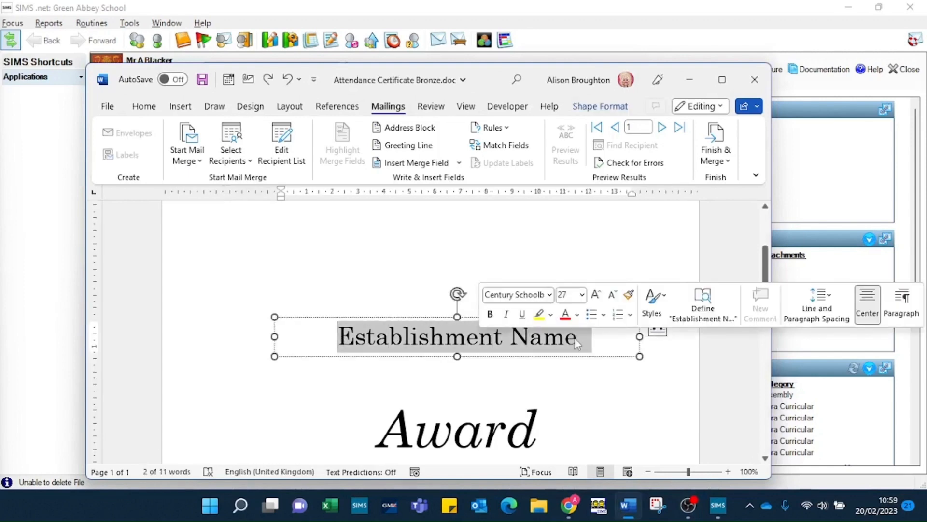
pyautogui.press('BackSpace')
pyautogui.write('Green Abbey')
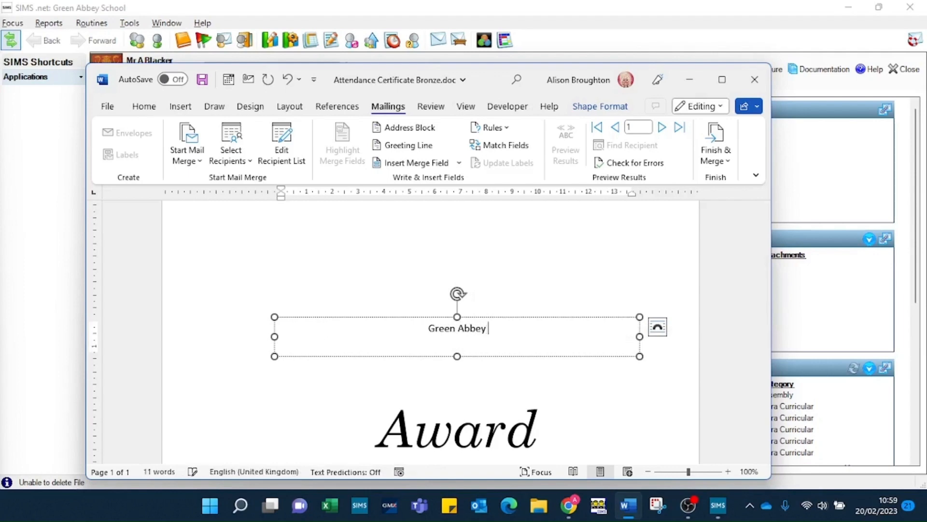
pyautogui.write(' School')
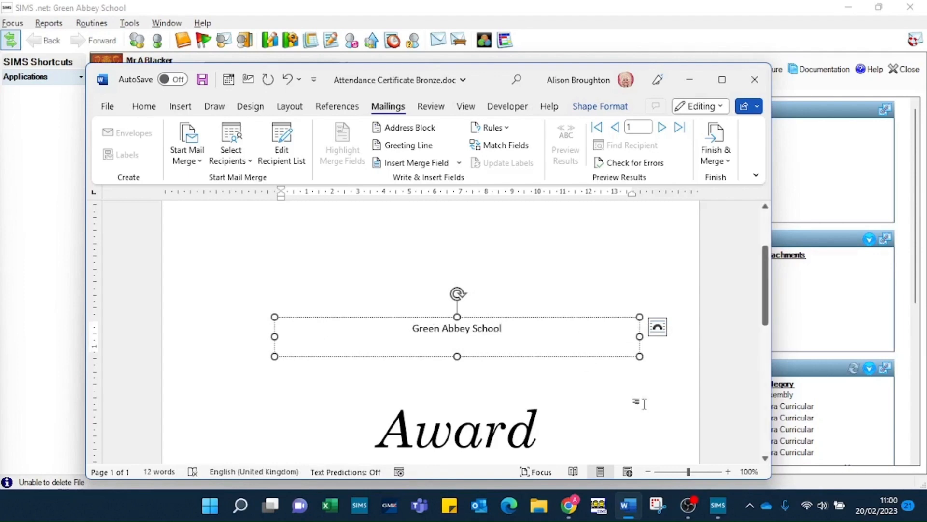
# Format the school name in the Poor Richard font at size 30
pyautogui.moveTo(528, 331); pyautogui.dragTo(411, 334)
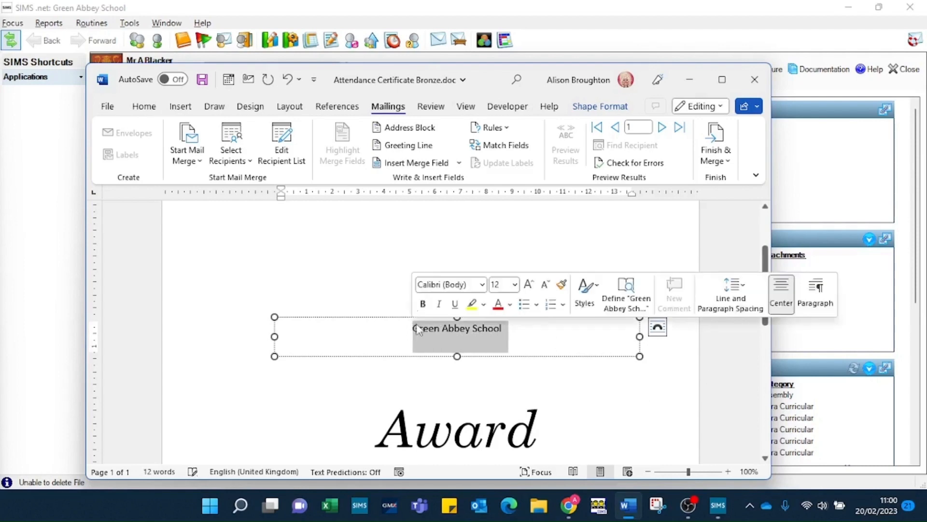
pyautogui.click(145, 106)
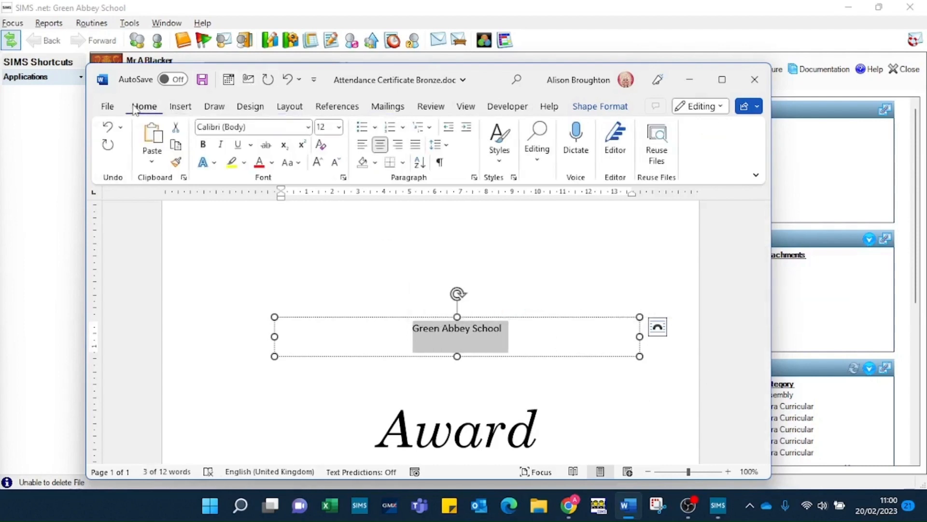
pyautogui.click(256, 125)
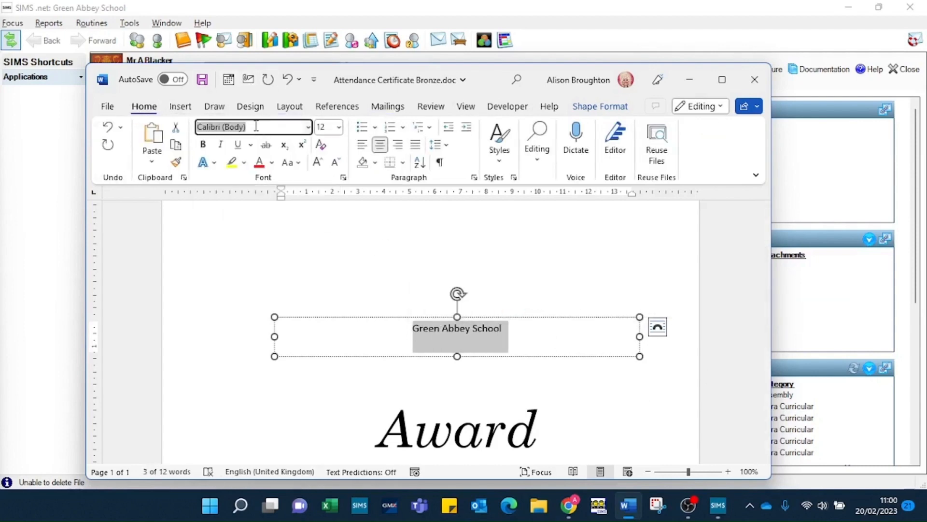
pyautogui.write('Poor Richard')
pyautogui.press('Tab')
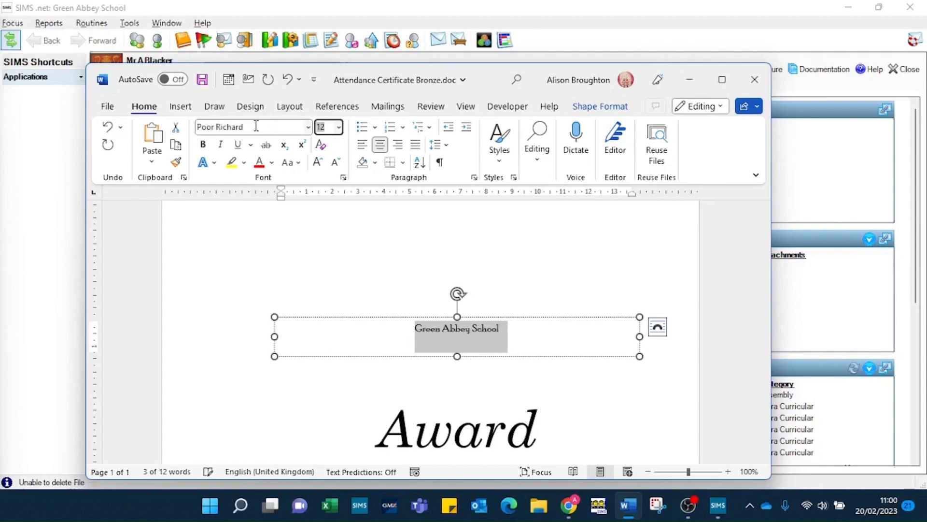
pyautogui.write('30')
pyautogui.press('Tab')
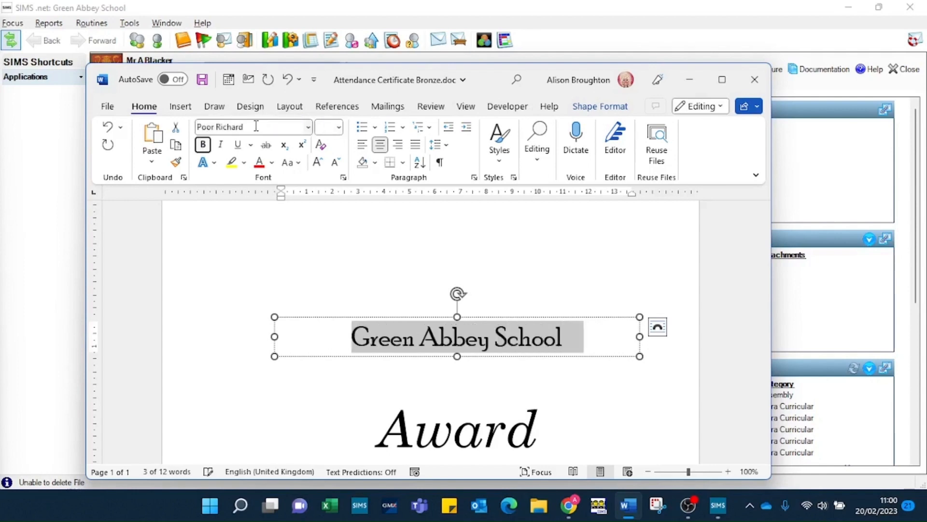
# Insert "Attendance" before "Award" in the certificate's title
pyautogui.scroll(-3, 567, 330)
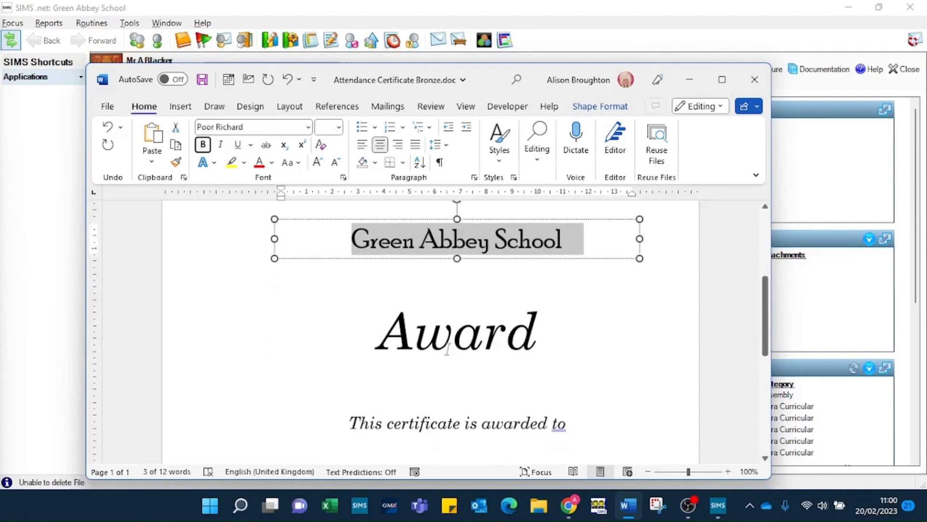
pyautogui.click(428, 337)
pyautogui.doubleClick(431, 350)
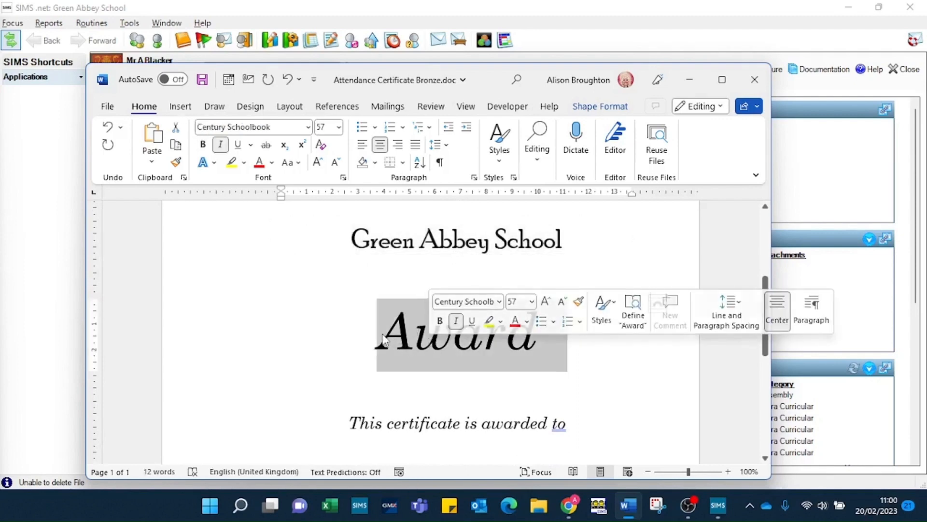
pyautogui.click(380, 342)
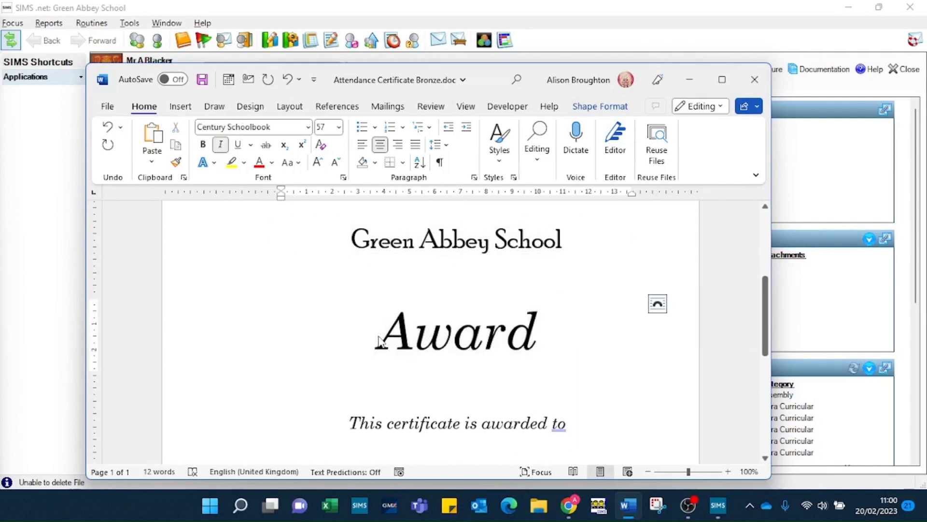
pyautogui.write('Attendance')
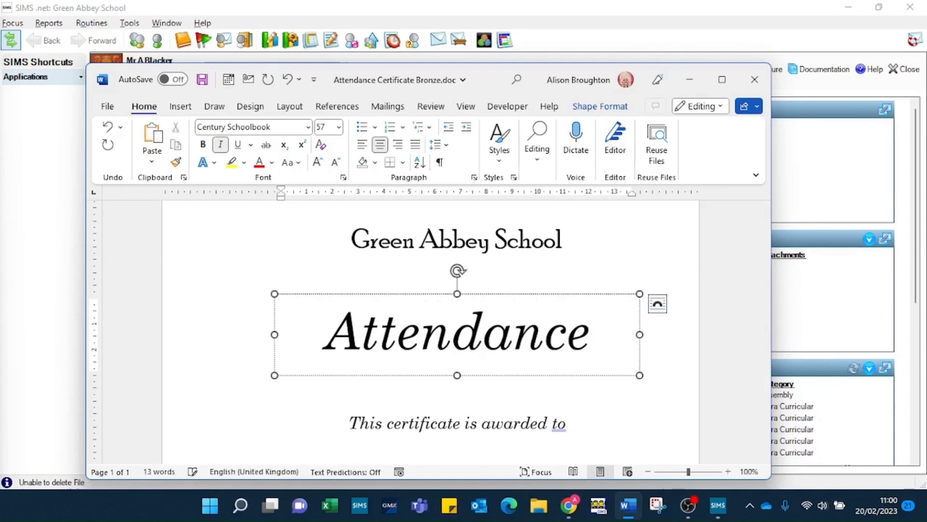
# Reduce the font size of the "Attendance Award" title so that it fits on one line
pyautogui.doubleClick(456, 330)
pyautogui.click(456, 329)
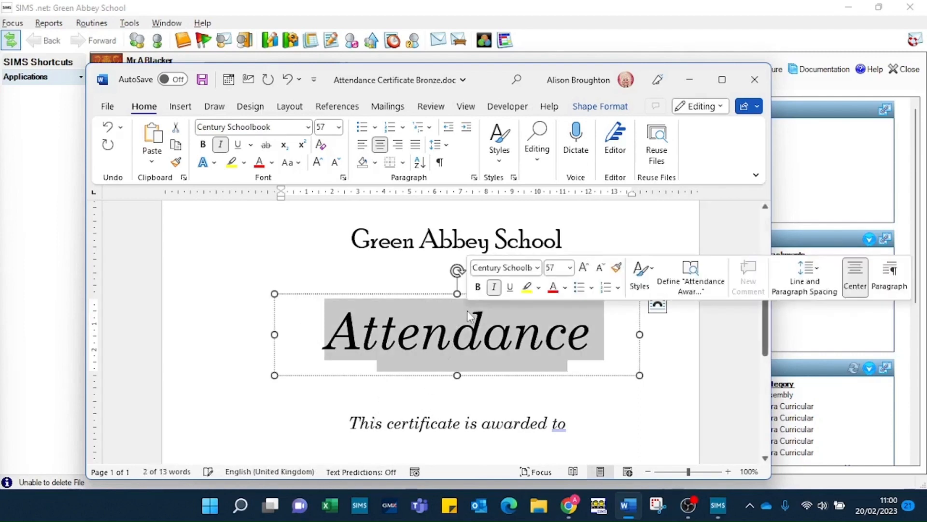
pyautogui.click(330, 127)
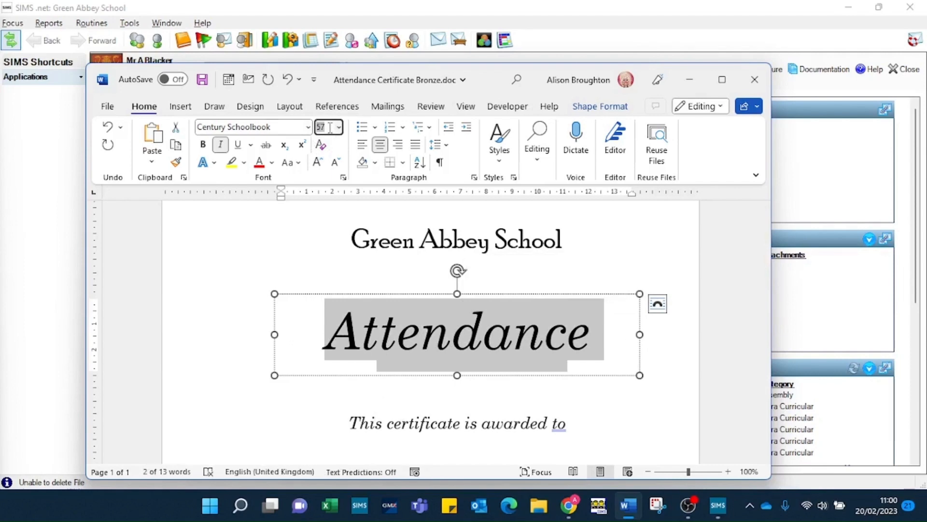
pyautogui.press('Return')
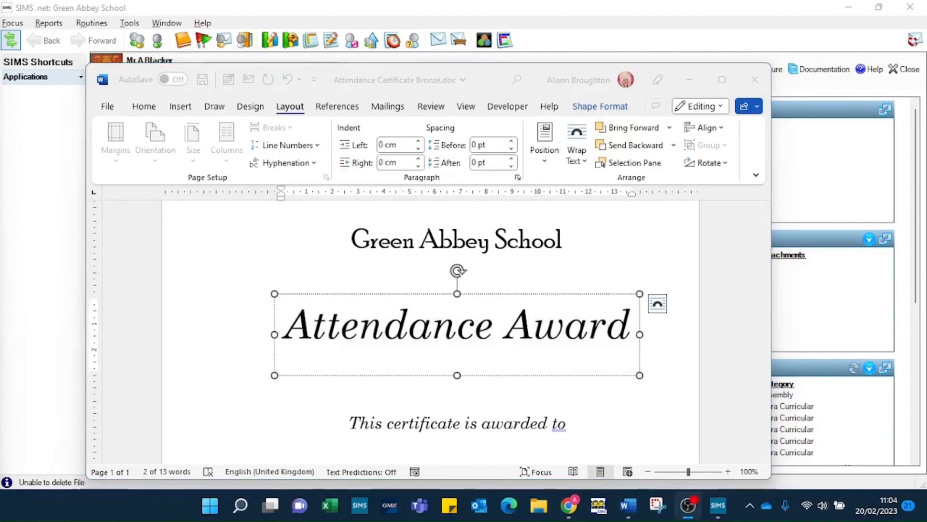
# Insert the chosen_forename merge field on the dotted line below "This certificate is awarded to"
pyautogui.scroll(-2, 491, 287)
pyautogui.scroll(-3, 491, 287)
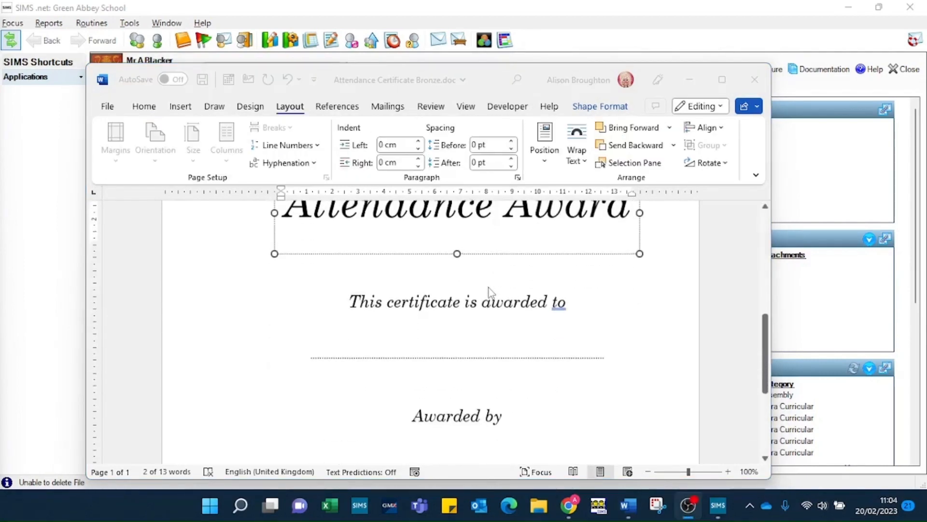
pyautogui.click(385, 344)
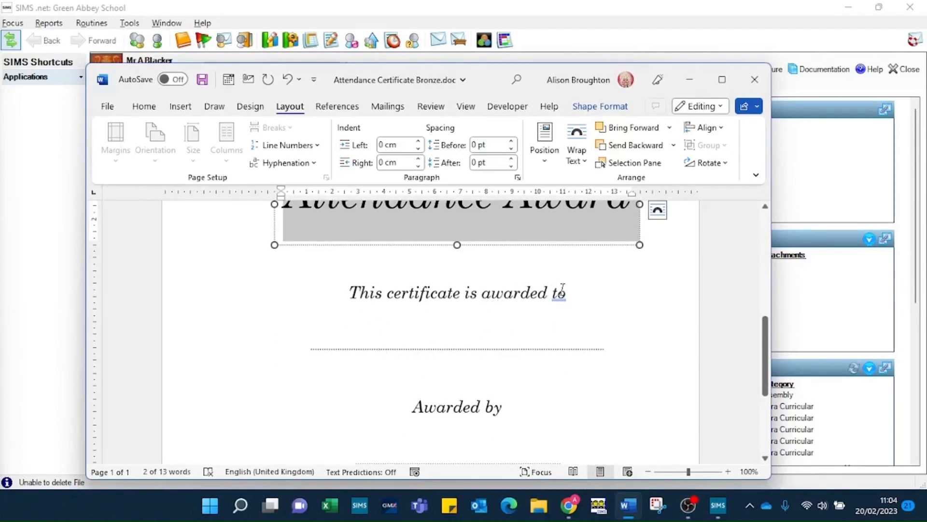
pyautogui.click(350, 345)
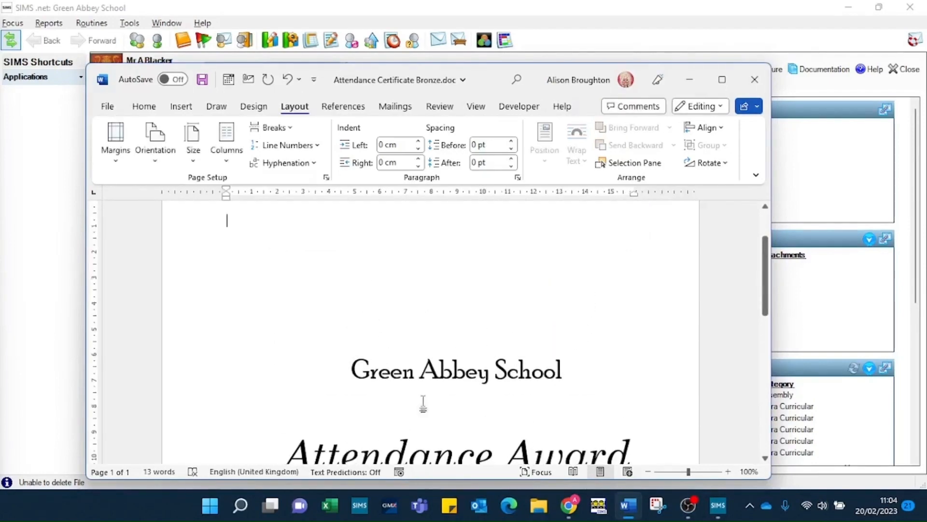
pyautogui.scroll(-3, 425, 396)
pyautogui.doubleClick(353, 411)
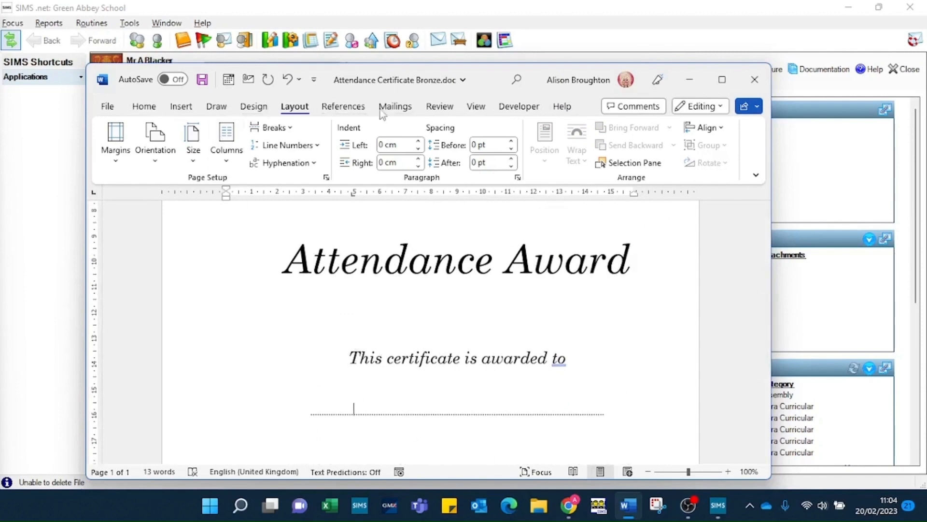
pyautogui.click(394, 110)
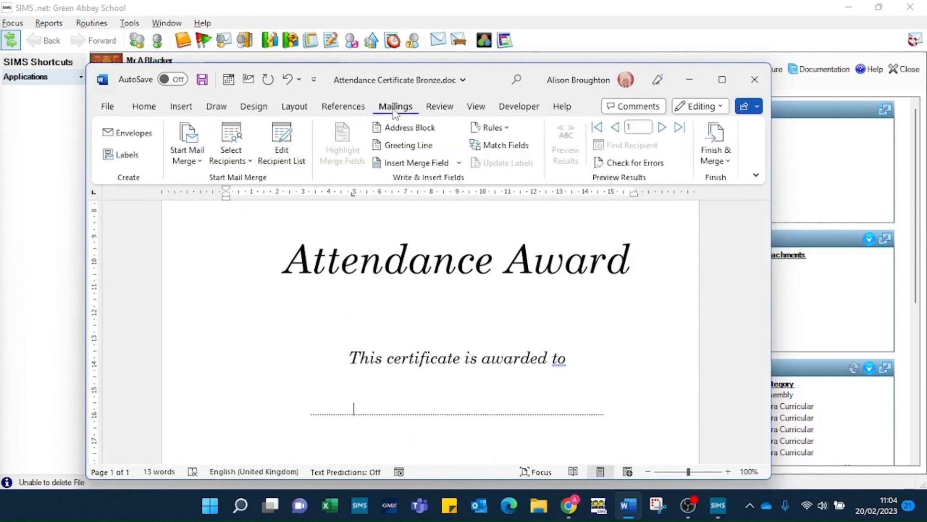
pyautogui.click(459, 163)
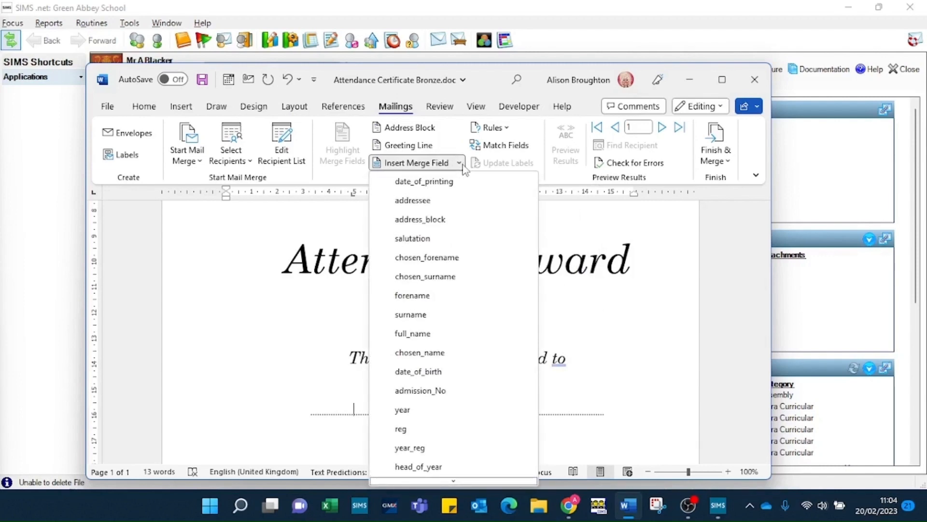
pyautogui.click(427, 258)
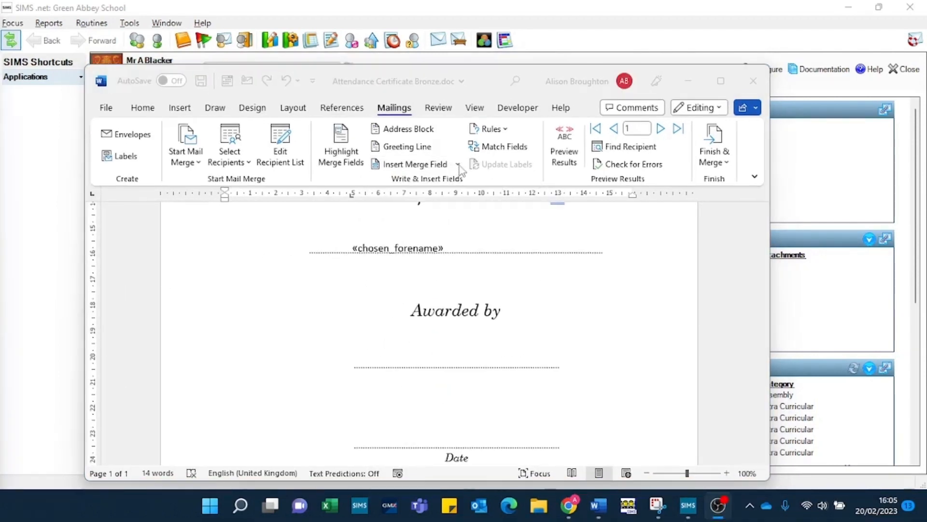
# Add the chosen_surname merge field after the forename field and shift both fields towards the middle of the dotted line
pyautogui.click(458, 165)
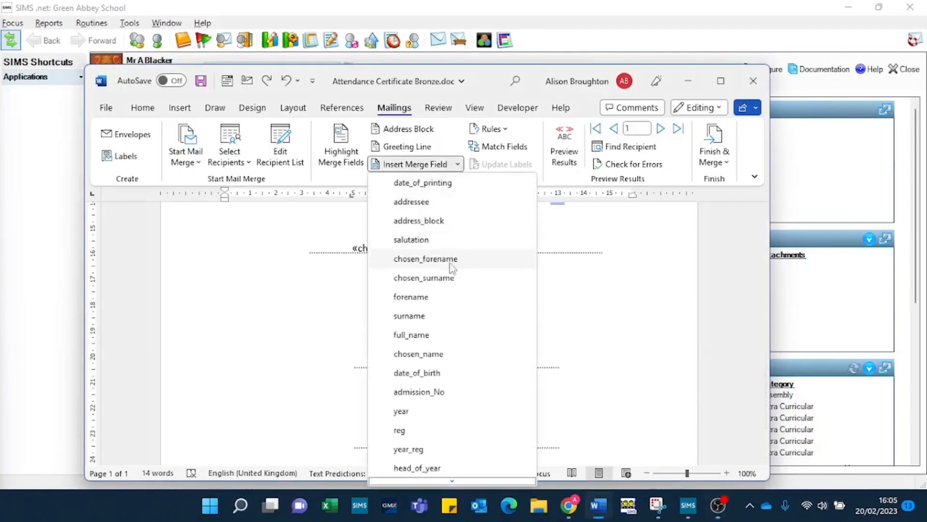
pyautogui.click(451, 277)
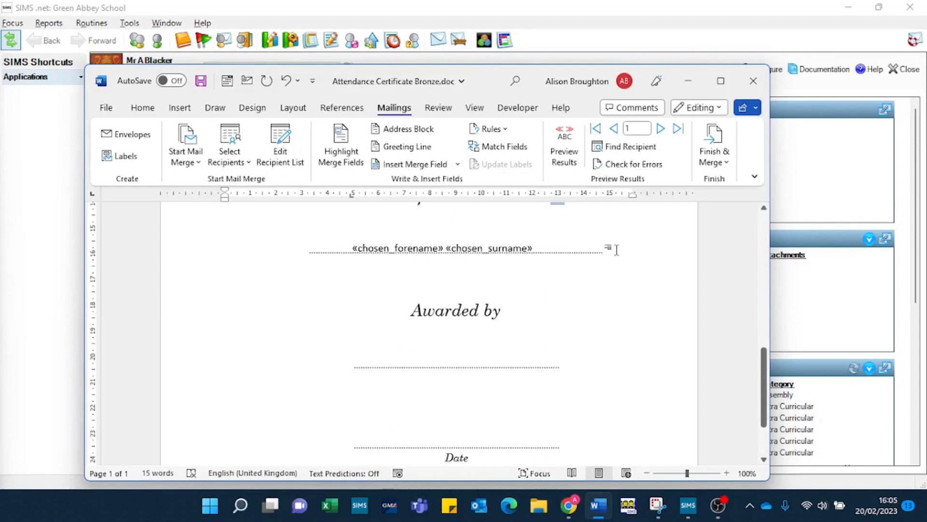
pyautogui.click(352, 248)
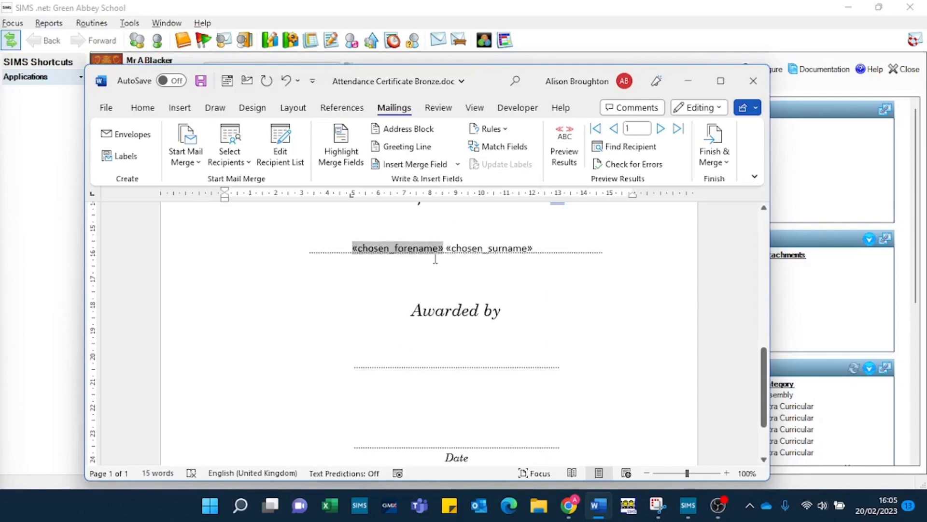
pyautogui.press('BackSpace')
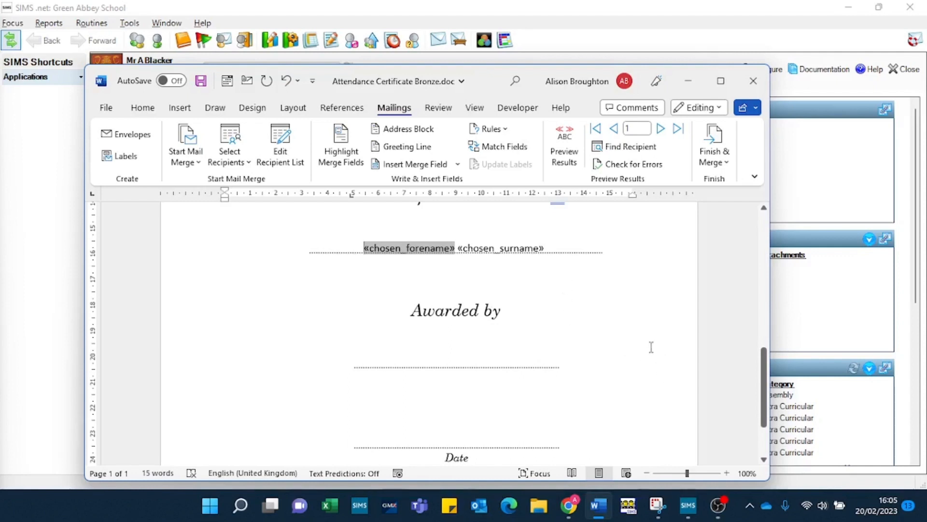
# Try entering the awarding staff member's name on the dotted line below "Awarded by", and delete it again
pyautogui.scroll(-1, 647, 344)
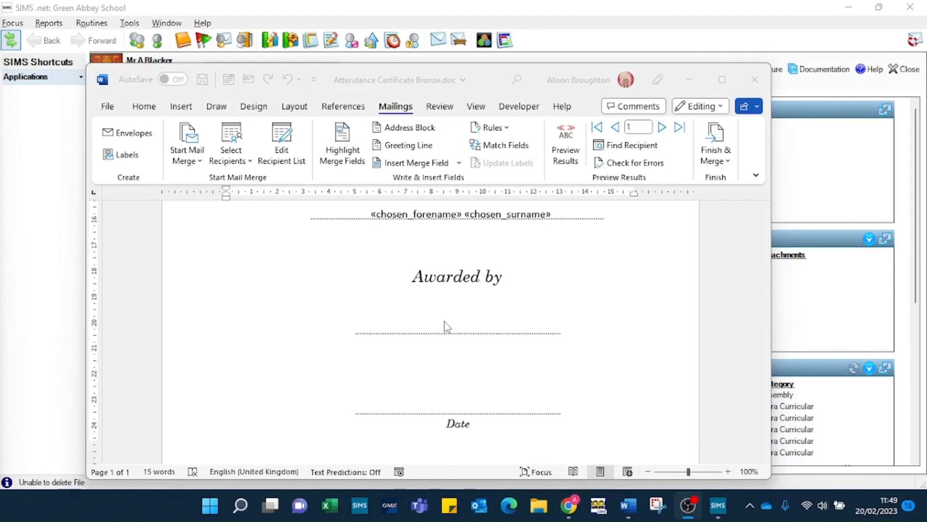
pyautogui.click(458, 329)
pyautogui.write('M')
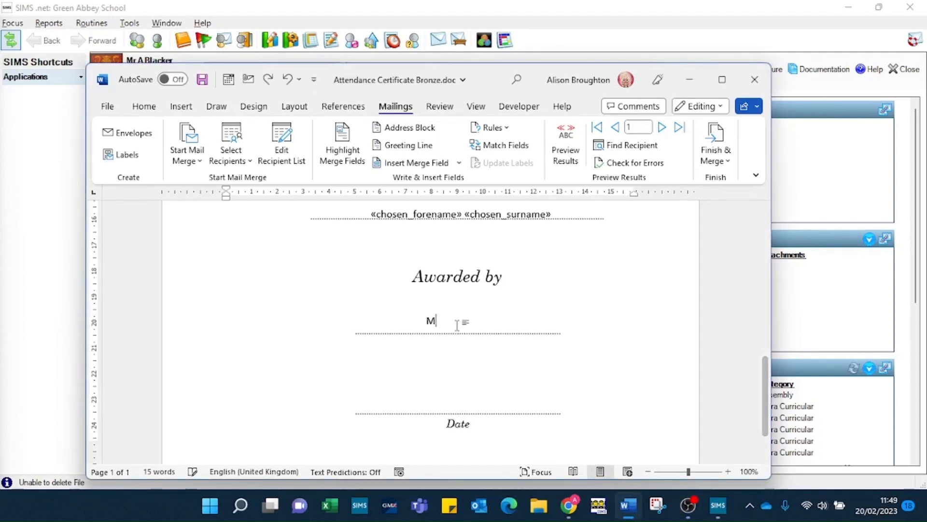
pyautogui.write('r A Blacker')
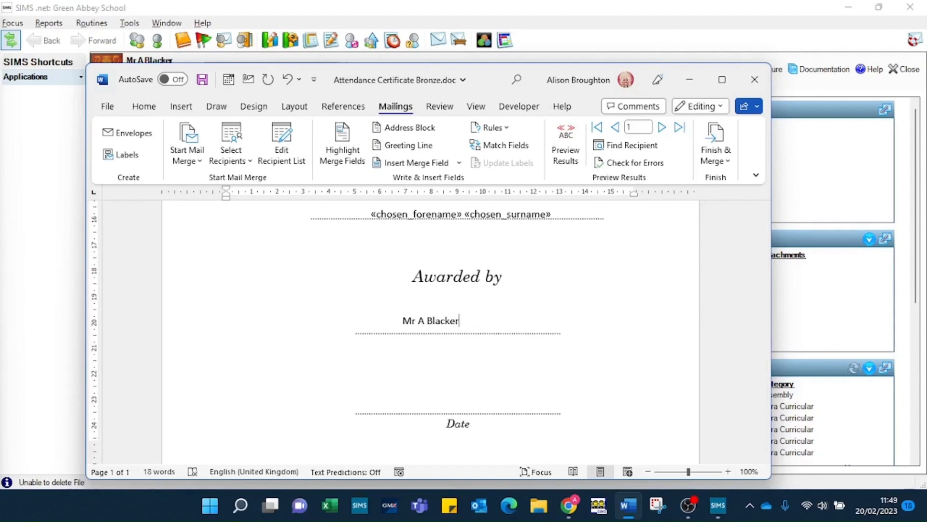
pyautogui.moveTo(460, 321)
pyautogui.mouseDown()
pyautogui.moveTo(406, 321)
pyautogui.moveTo(411, 329)
pyautogui.mouseUp()
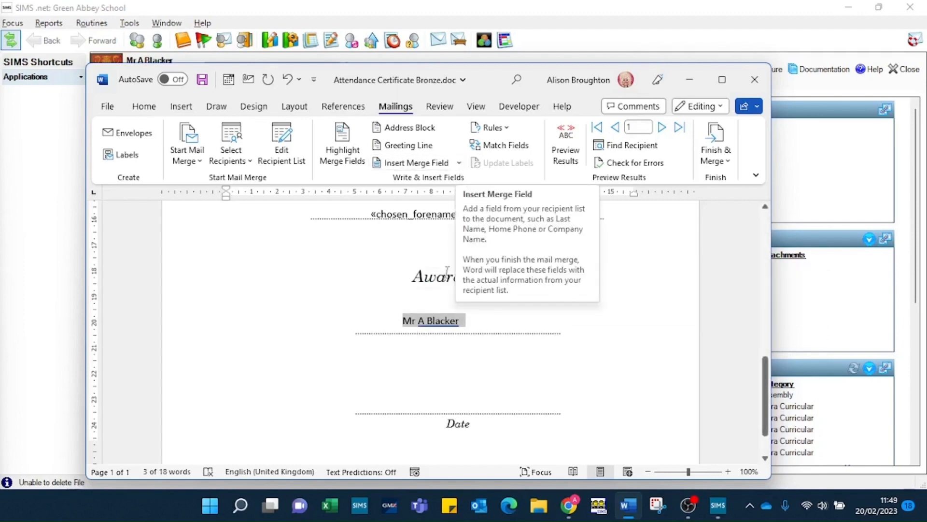
pyautogui.press('Delete')
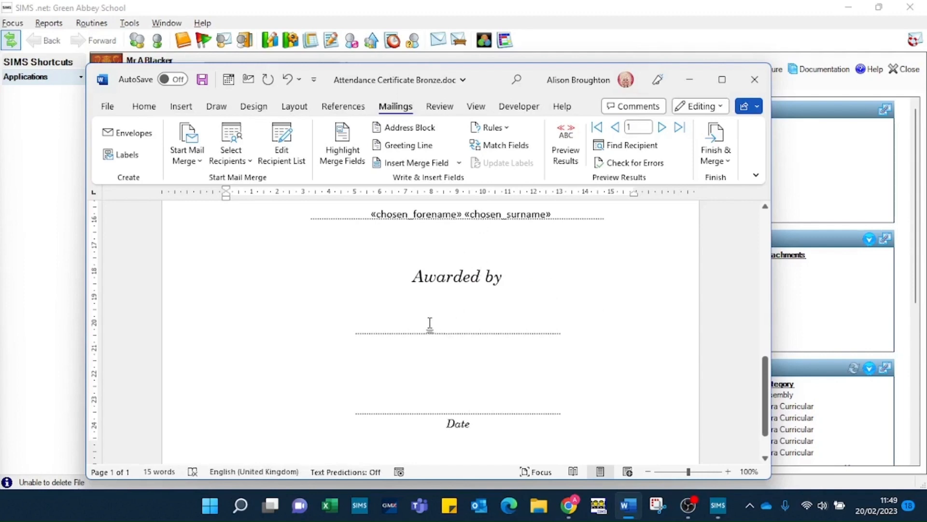
# Insert the tutor merge field on the dotted line below "Awarded by" and position it centrally
pyautogui.click(426, 323)
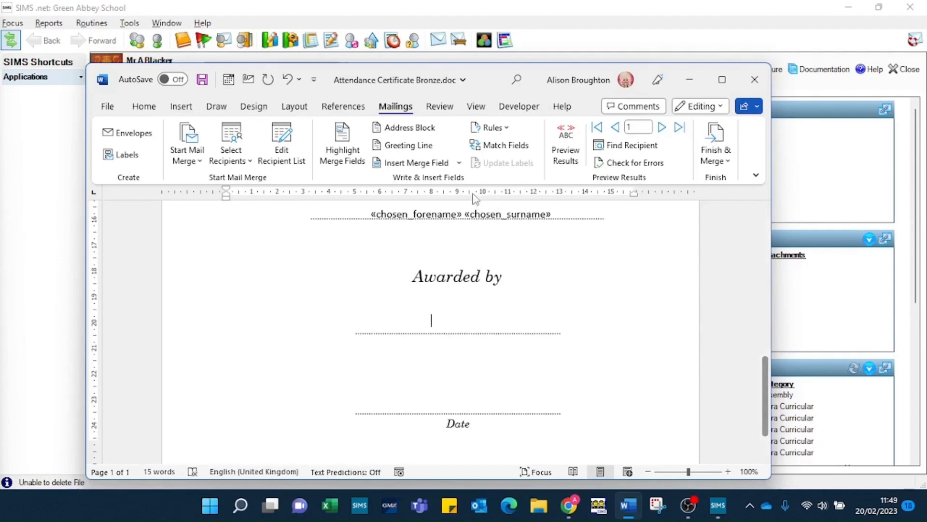
pyautogui.click(459, 163)
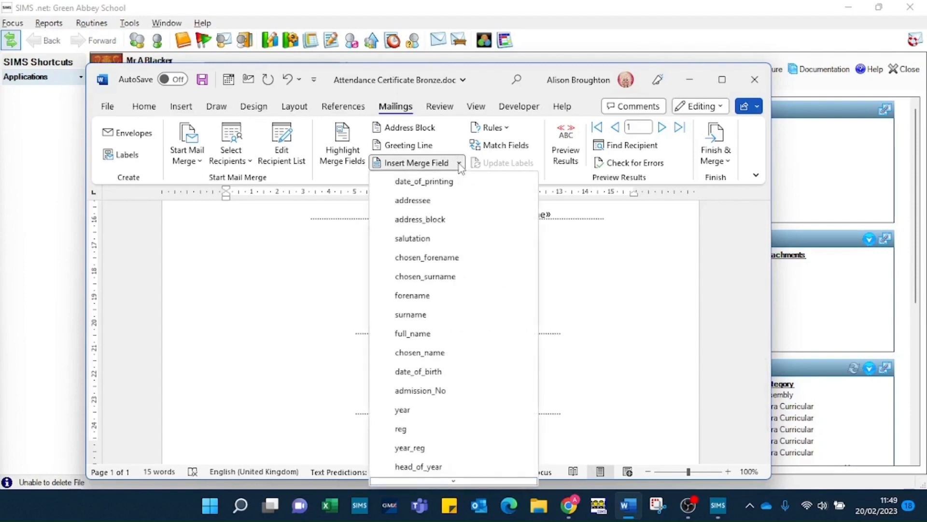
pyautogui.scroll(-1, 467, 276)
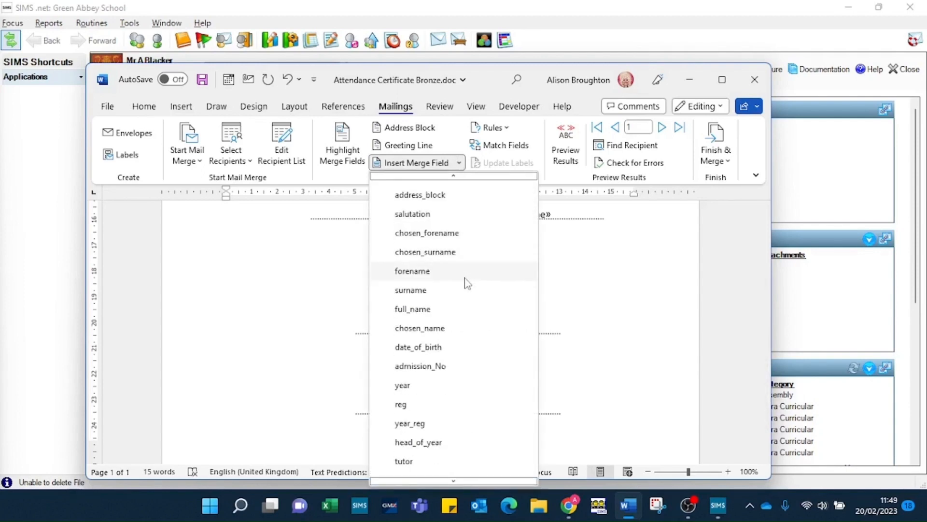
pyautogui.click(405, 462)
pyautogui.click(416, 321)
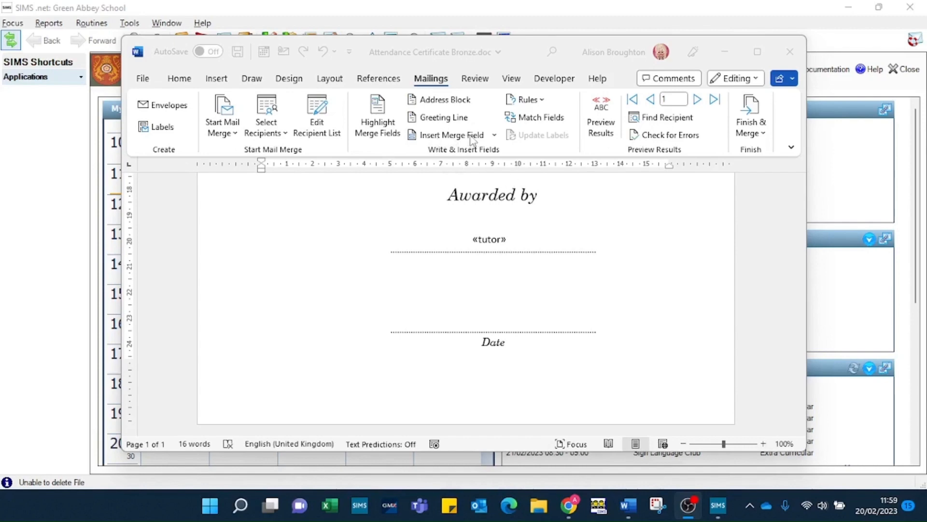
# Insert the date_of_printing merge field on the dotted line above "Date" and centre it on the line
pyautogui.click(495, 138)
pyautogui.click(495, 137)
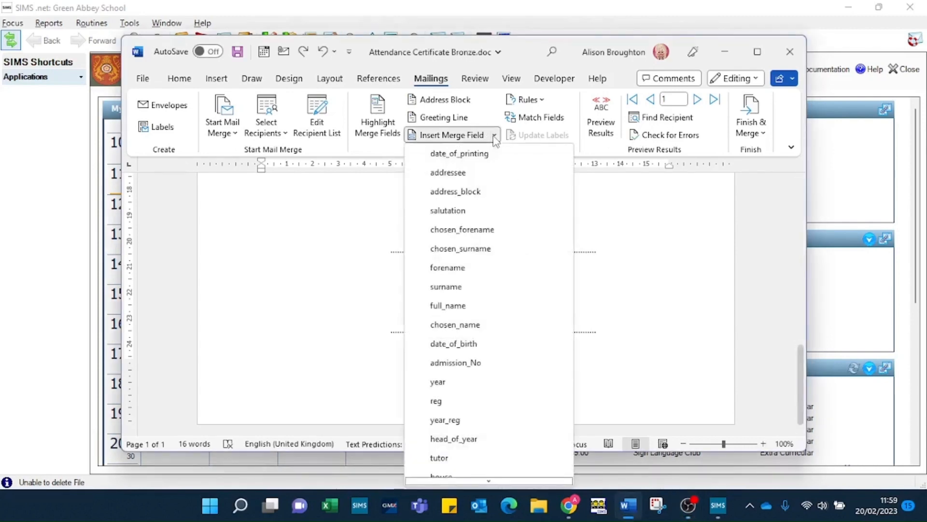
pyautogui.click(466, 157)
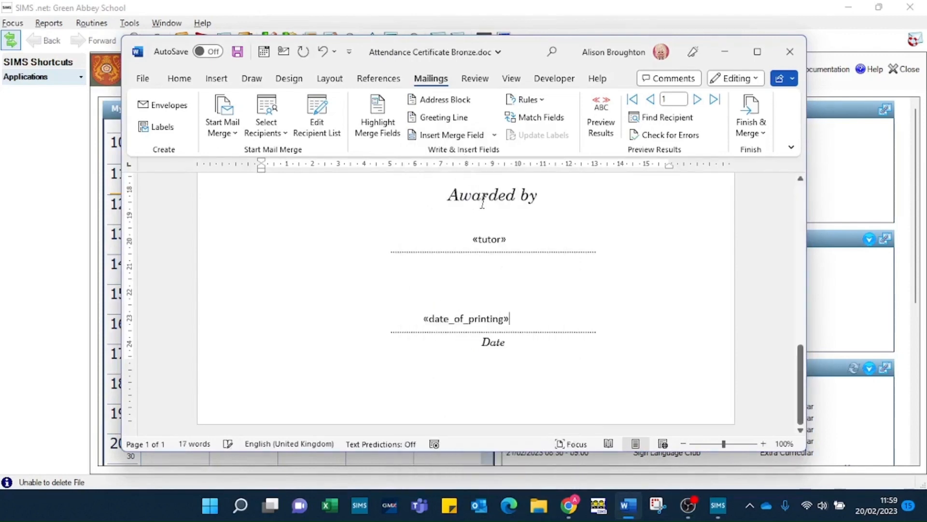
pyautogui.moveTo(424, 319); pyautogui.dragTo(498, 326)
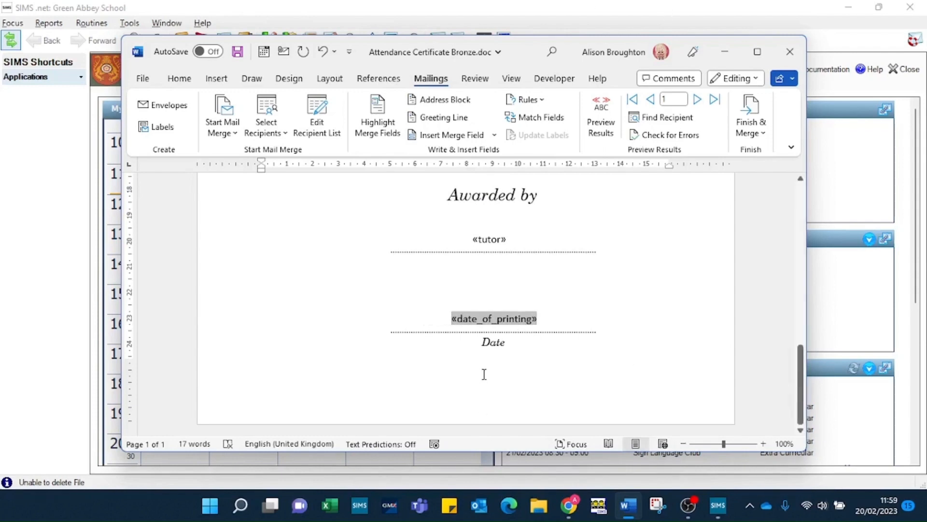
# Look back over the certificate, save Attendance Certificate Bronze.doc and close the document
pyautogui.scroll(4, 494, 366)
pyautogui.scroll(4, 495, 366)
pyautogui.scroll(-3, 484, 286)
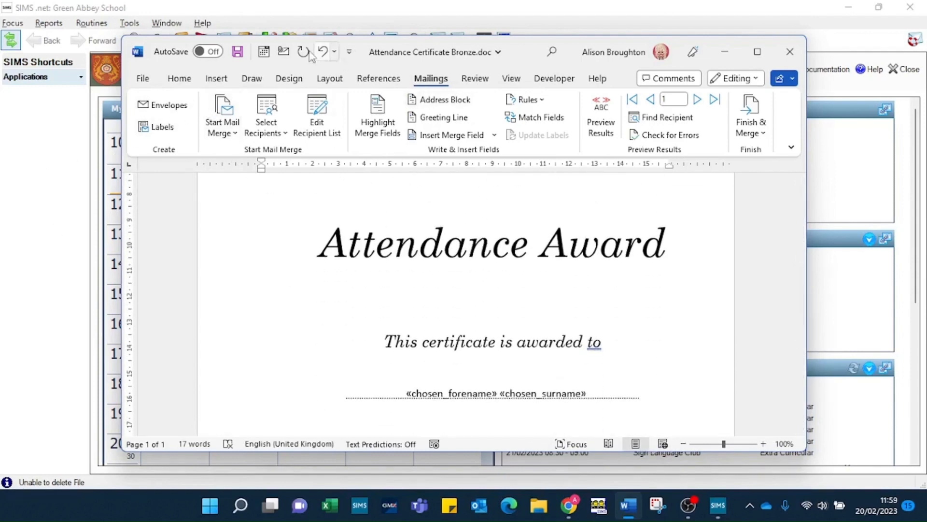
pyautogui.click(237, 52)
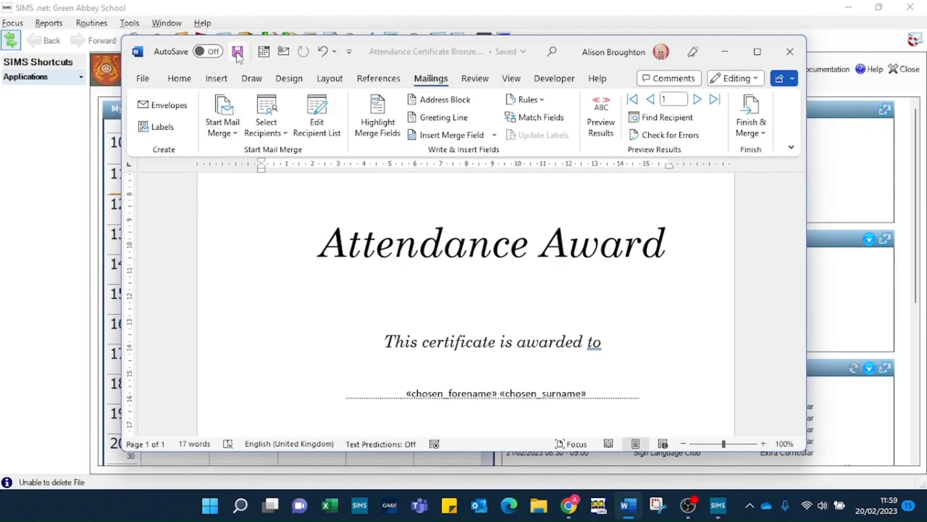
pyautogui.click(790, 48)
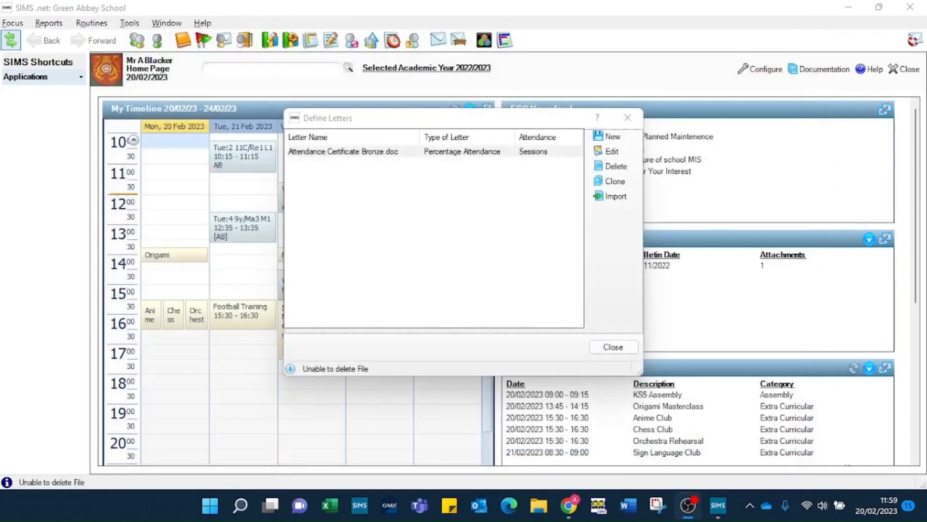